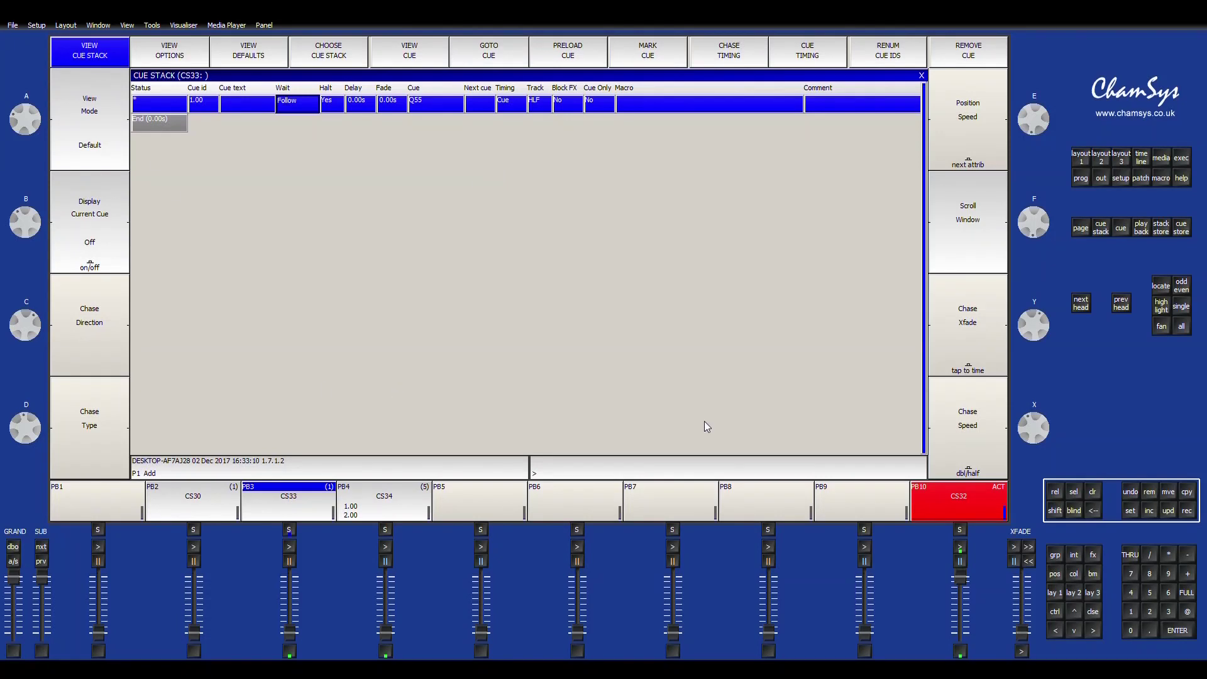
# - Switch to layout 1 to show the Group, Position, Colour and Beam windows
pyautogui.click(1056, 593)
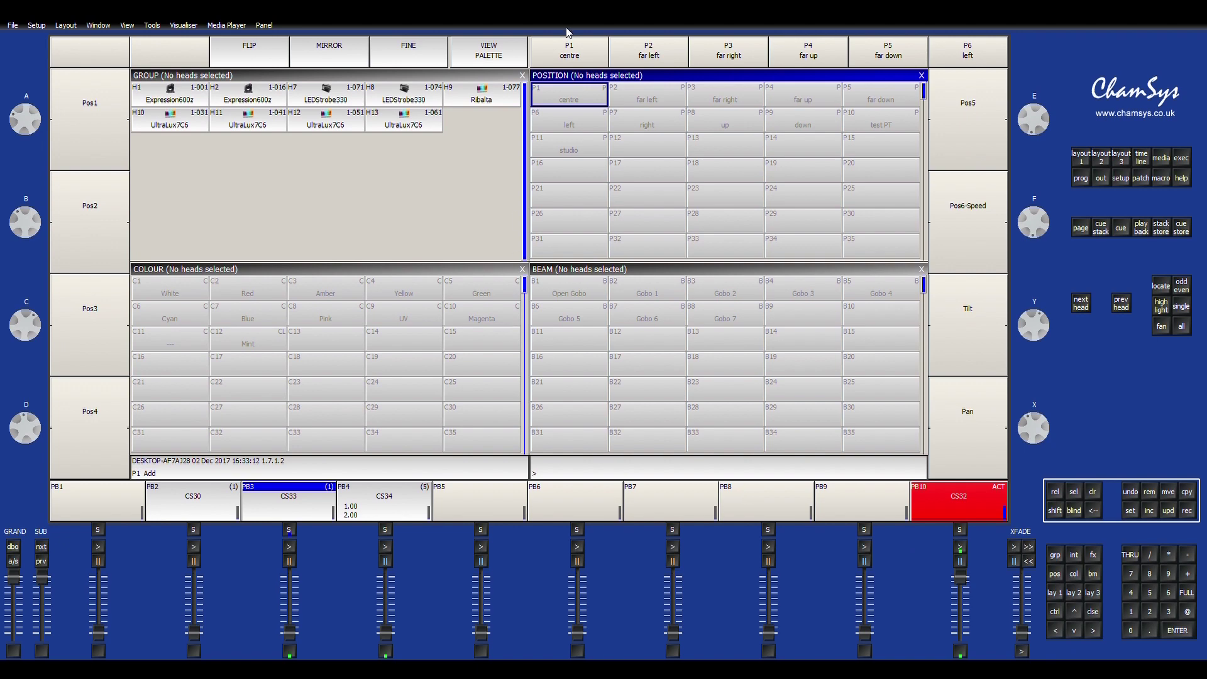
# - Select head H1 (Expression600z 1) and list the fixture groups, such as Top LEDS
pyautogui.click(158, 97)
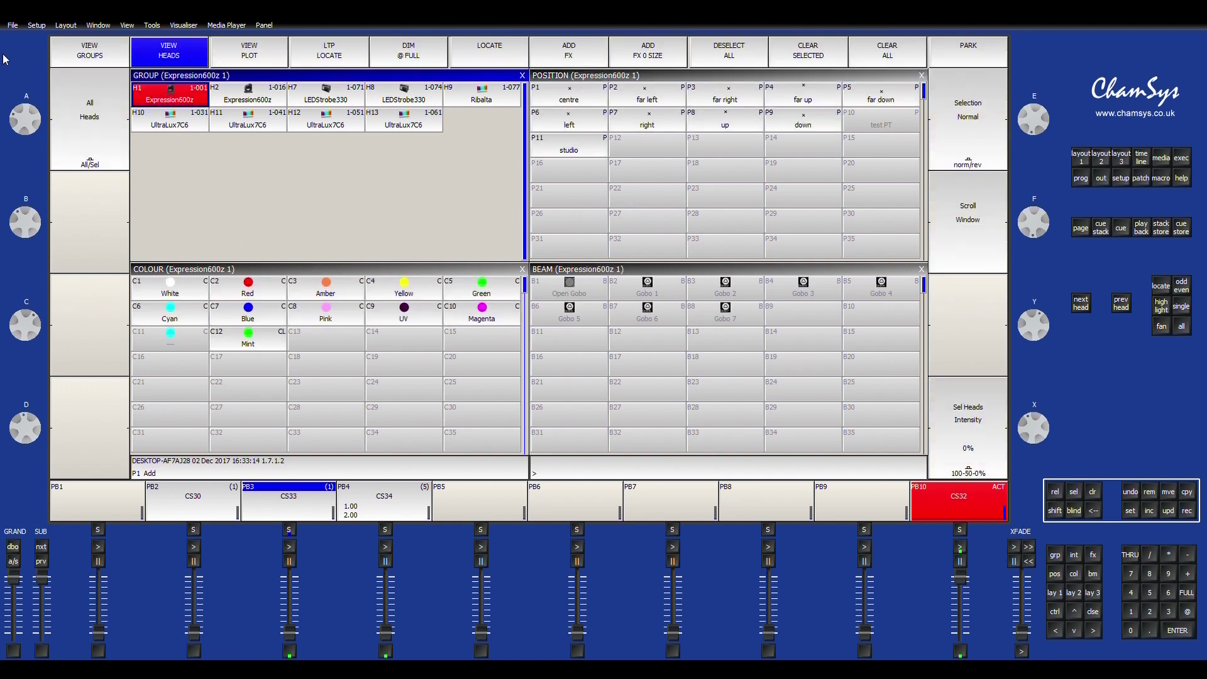
pyautogui.click(89, 51)
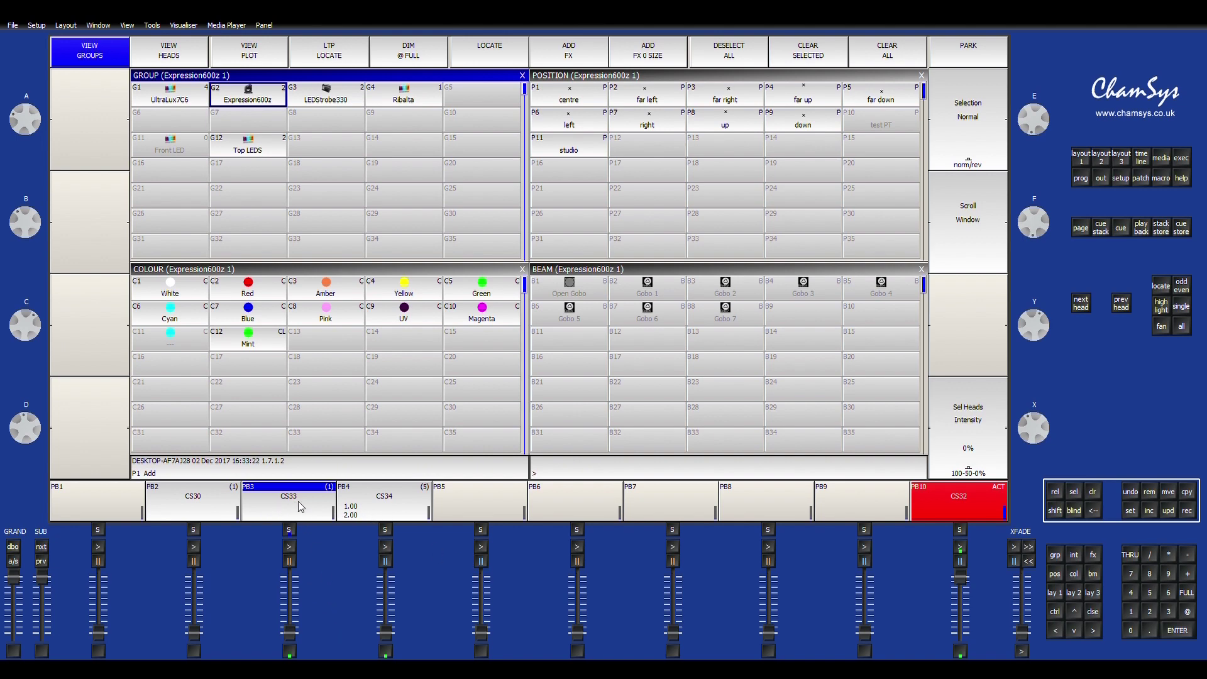
# - Bring up the CS33 cue stack and open its View Options on the Fader tab
pyautogui.click(281, 504)
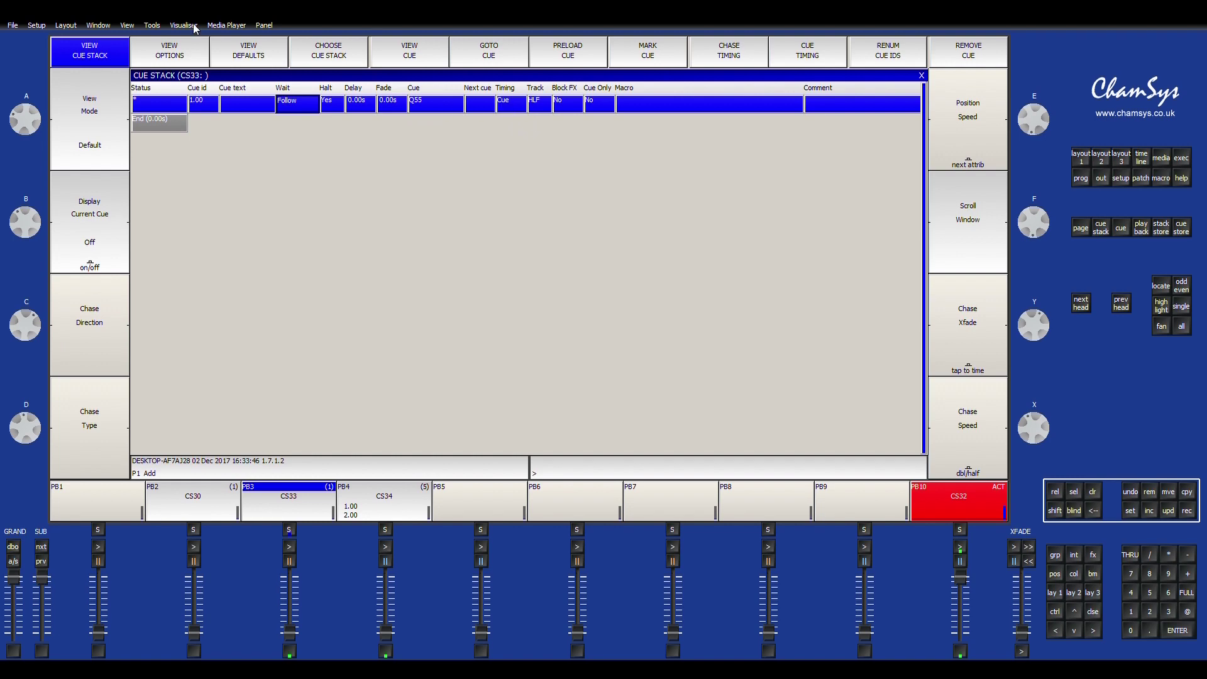
pyautogui.click(182, 50)
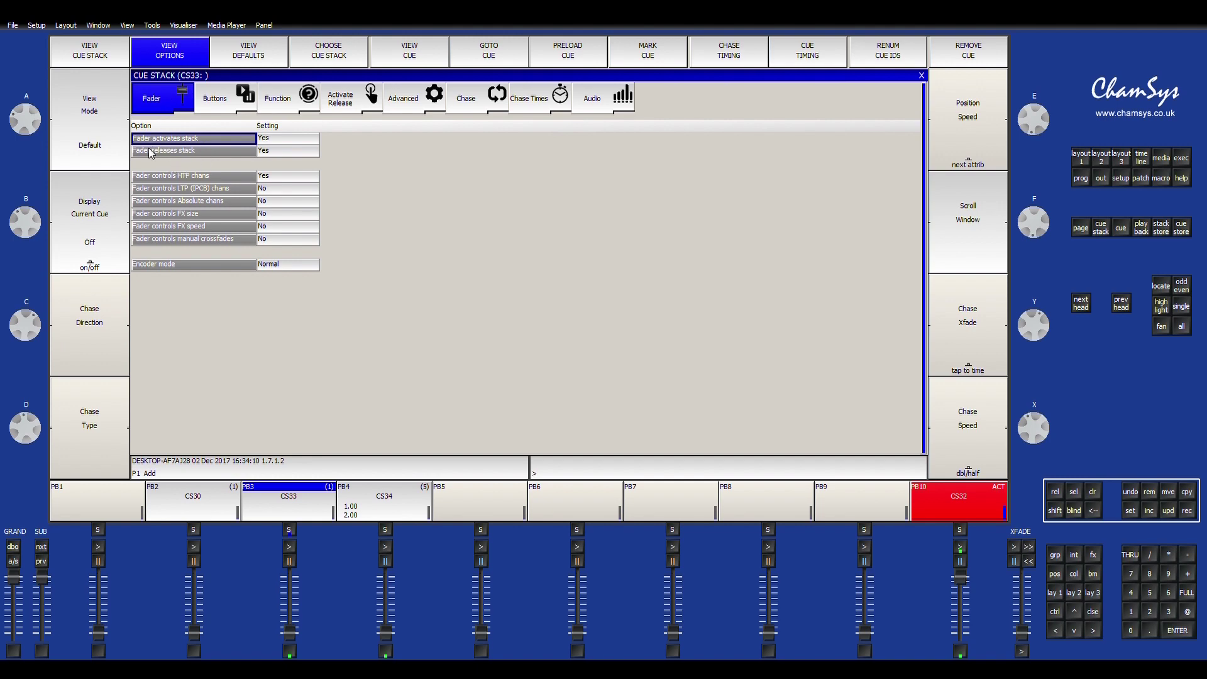
# - Raise and lower the CS33 and PB8 faders, then view CS33's Buttons options
pyautogui.moveTo(290, 639); pyautogui.dragTo(296, 593)
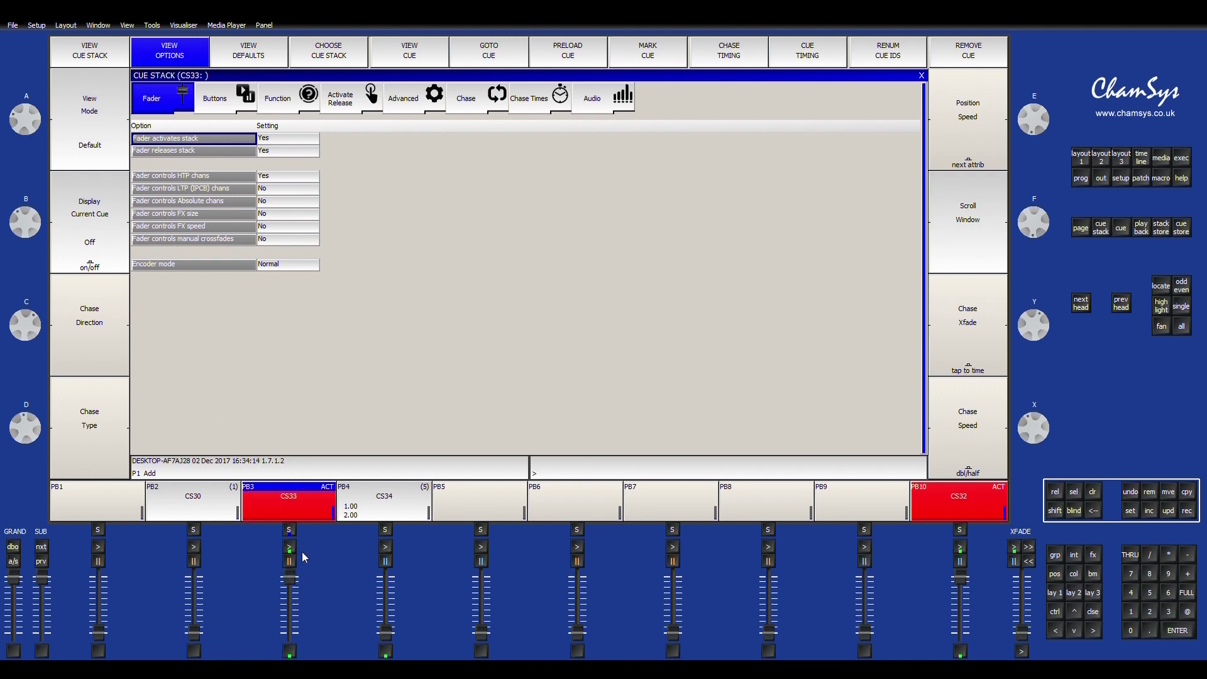
pyautogui.moveTo(290, 579); pyautogui.dragTo(289, 632)
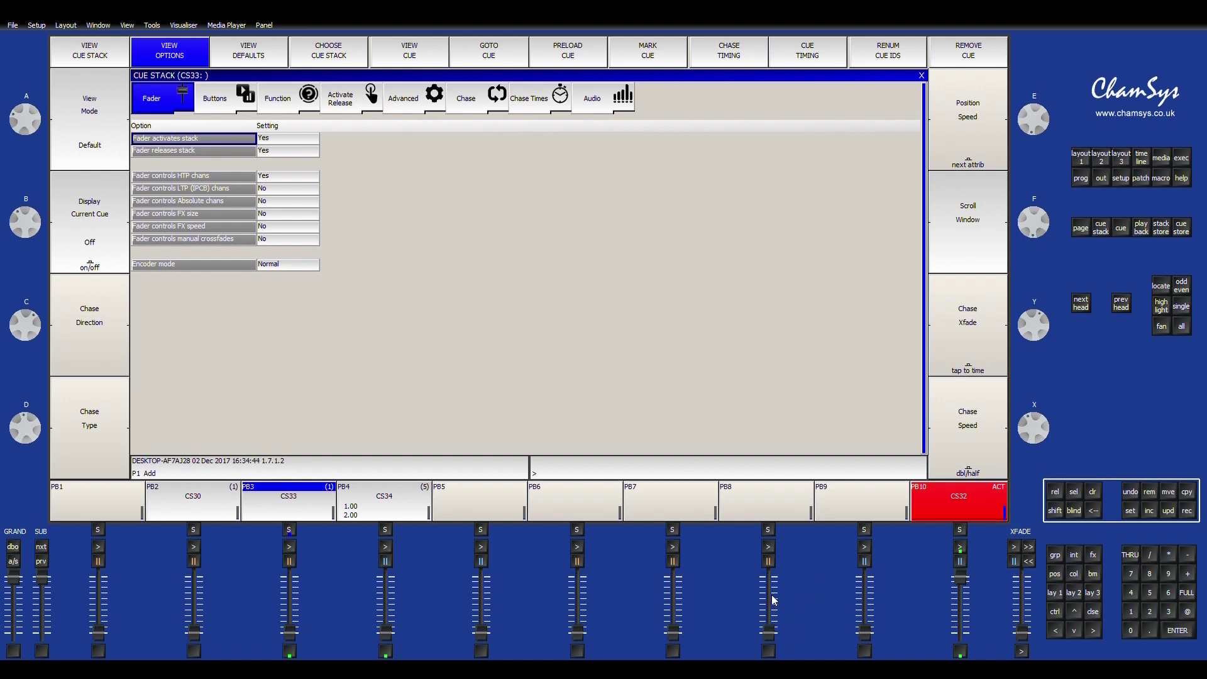
pyautogui.moveTo(772, 629)
pyautogui.mouseDown()
pyautogui.moveTo(776, 591)
pyautogui.moveTo(772, 632)
pyautogui.mouseUp()
pyautogui.moveTo(763, 575); pyautogui.dragTo(772, 649)
pyautogui.click(233, 109)
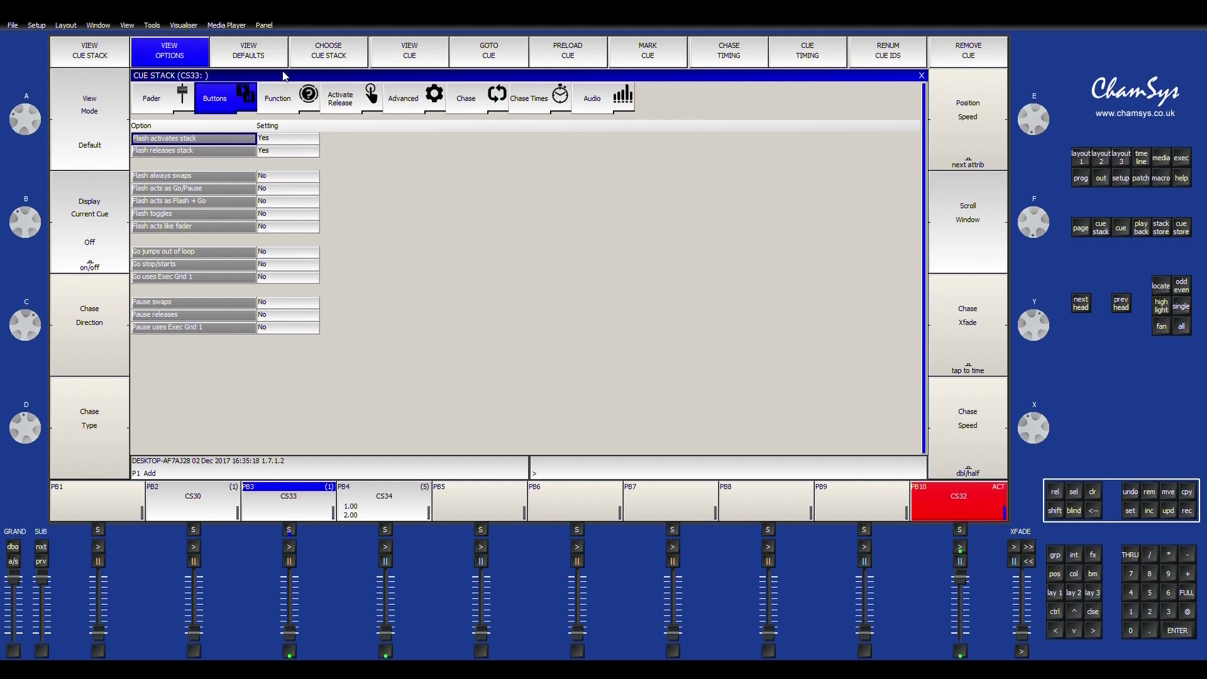
# - View CS33's Function options: intensity, size, speed and prog master all No
pyautogui.click(283, 113)
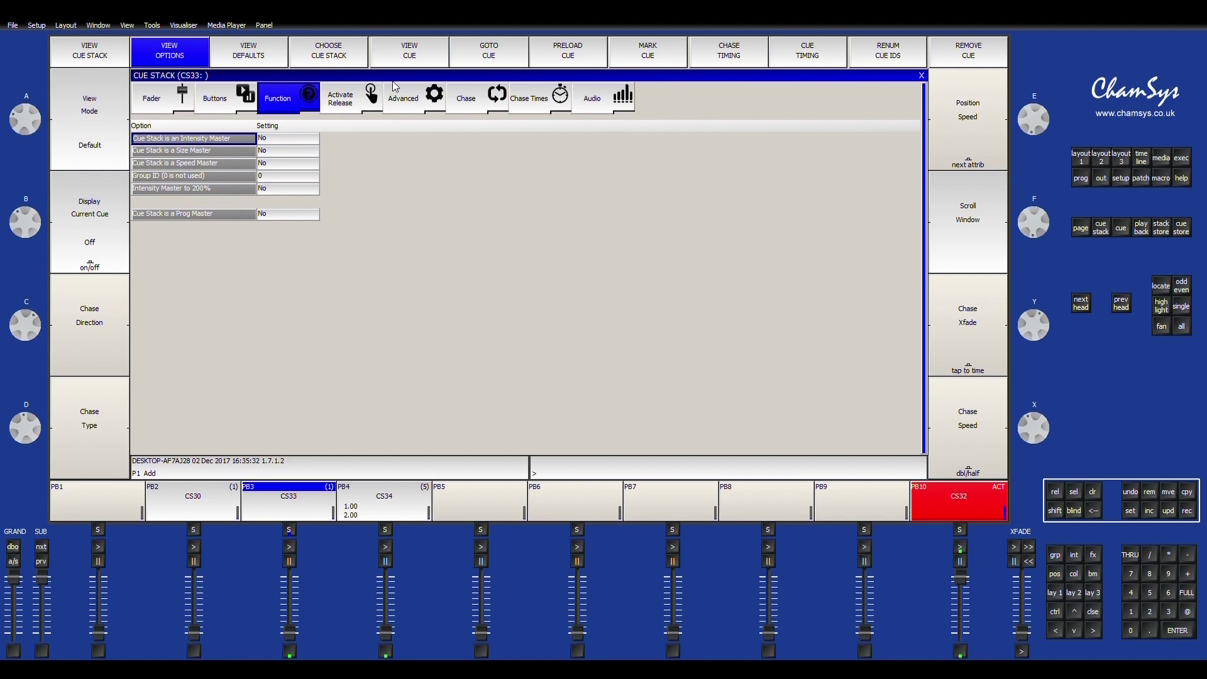
# - Set CS33's Release time to 3 seconds on the Activate/Release tab
pyautogui.click(355, 100)
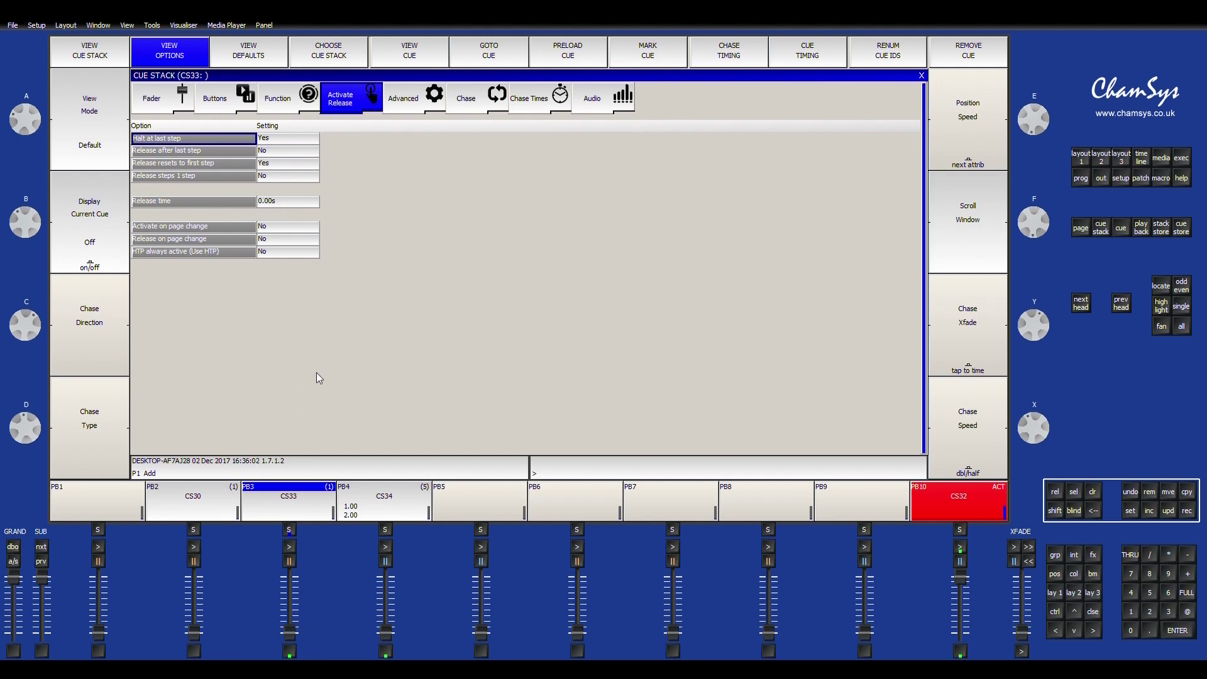
pyautogui.click(263, 204)
pyautogui.click(264, 202)
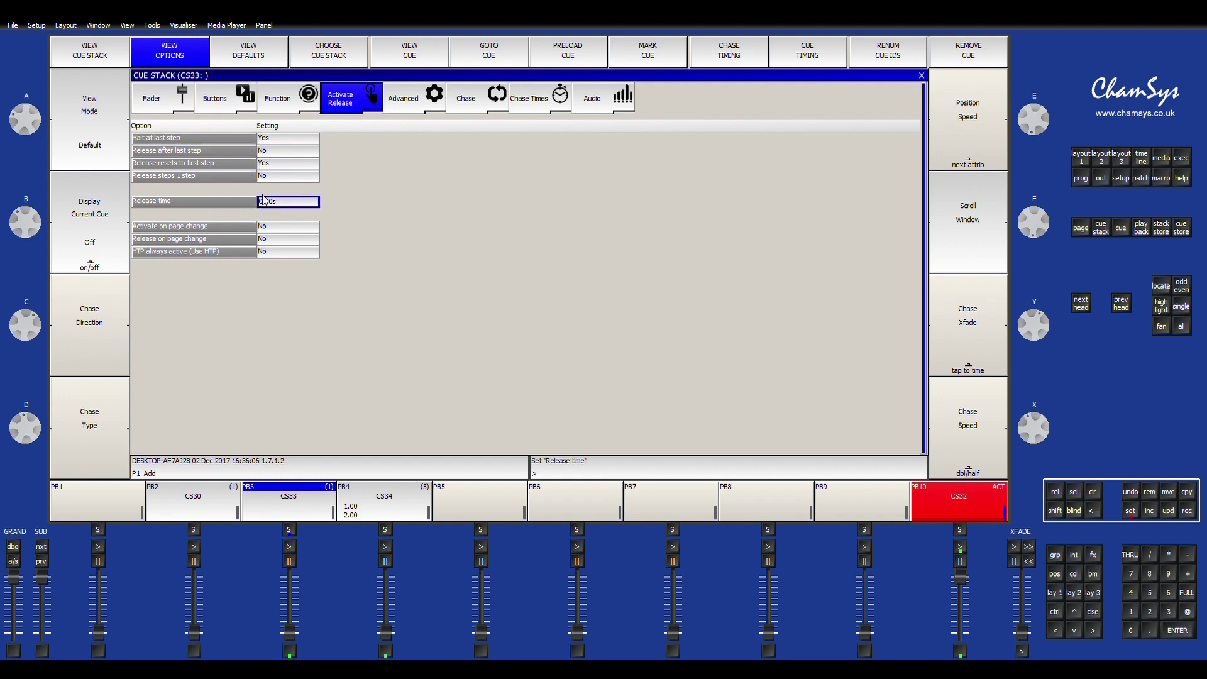
pyautogui.write('3')
pyautogui.press('Return')
pyautogui.click(169, 100)
pyautogui.click(353, 99)
pyautogui.click(397, 104)
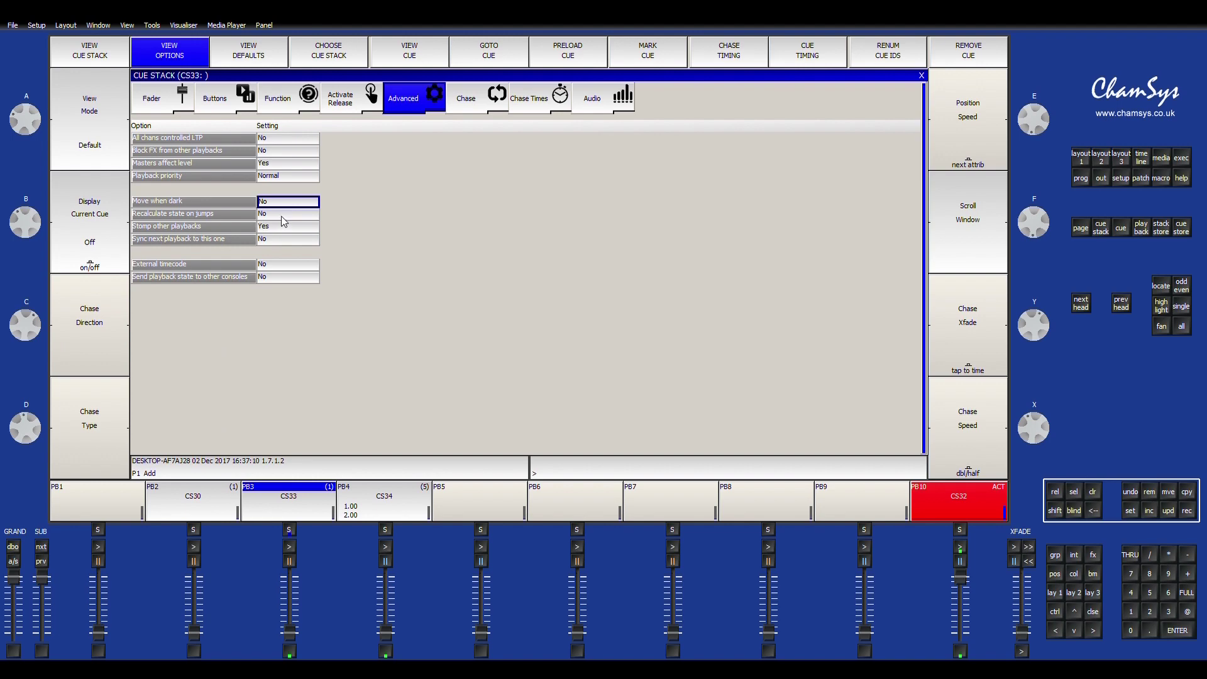
pyautogui.click(476, 94)
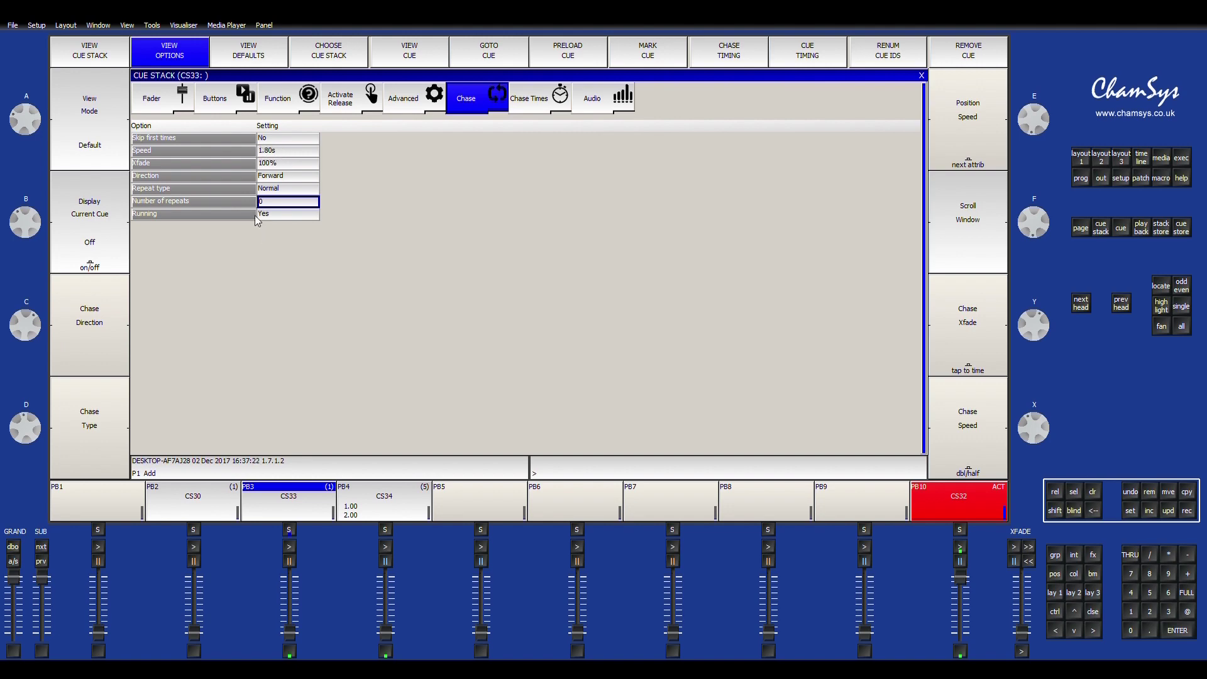
# - Review CS33's Chase Times and Audio tabs, then cycle through every option tab back to Audio
pyautogui.click(556, 114)
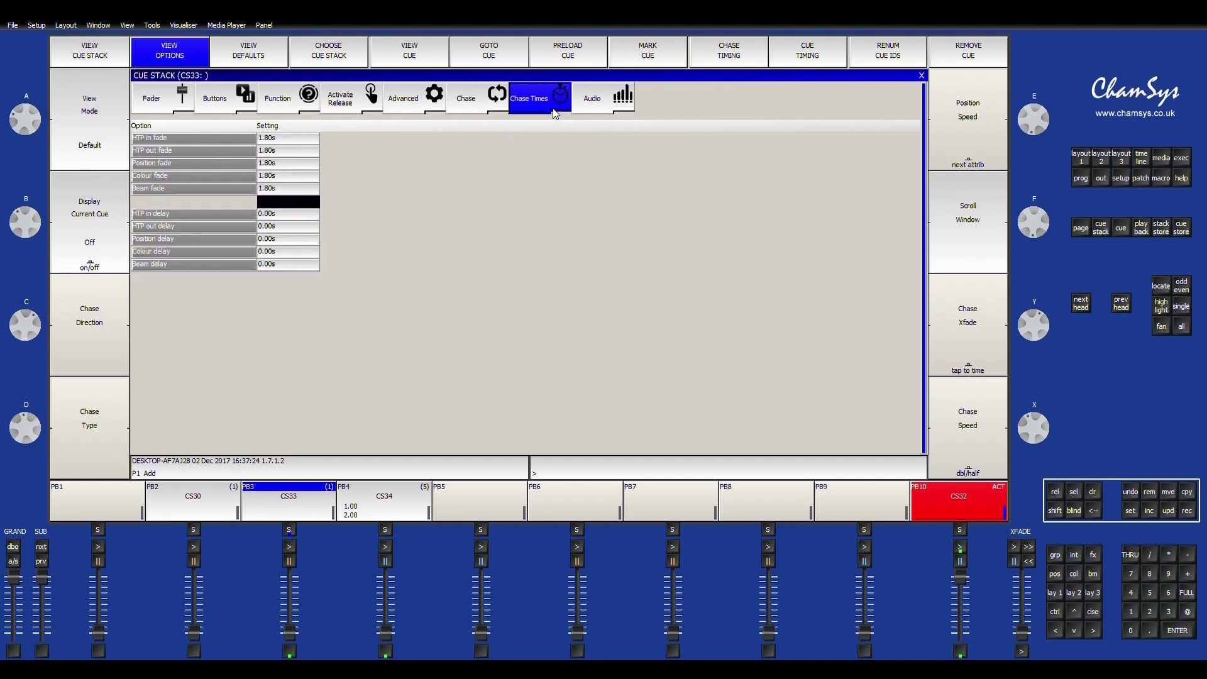
pyautogui.click(597, 106)
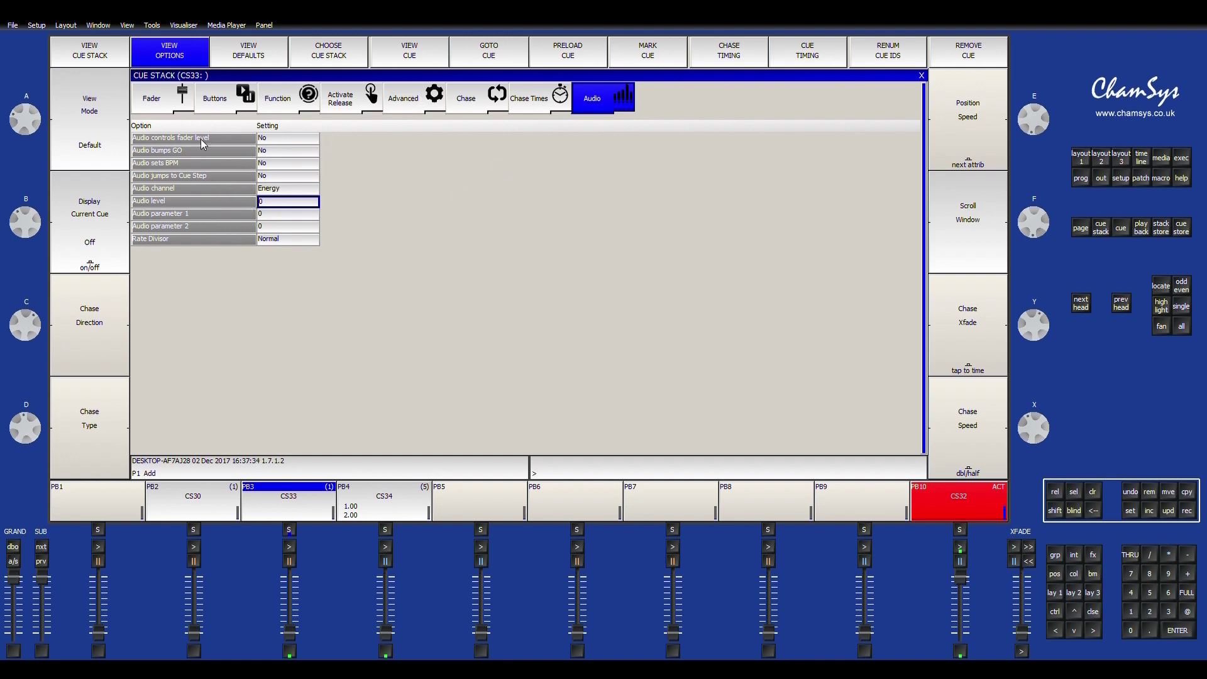
pyautogui.click(170, 107)
pyautogui.click(234, 106)
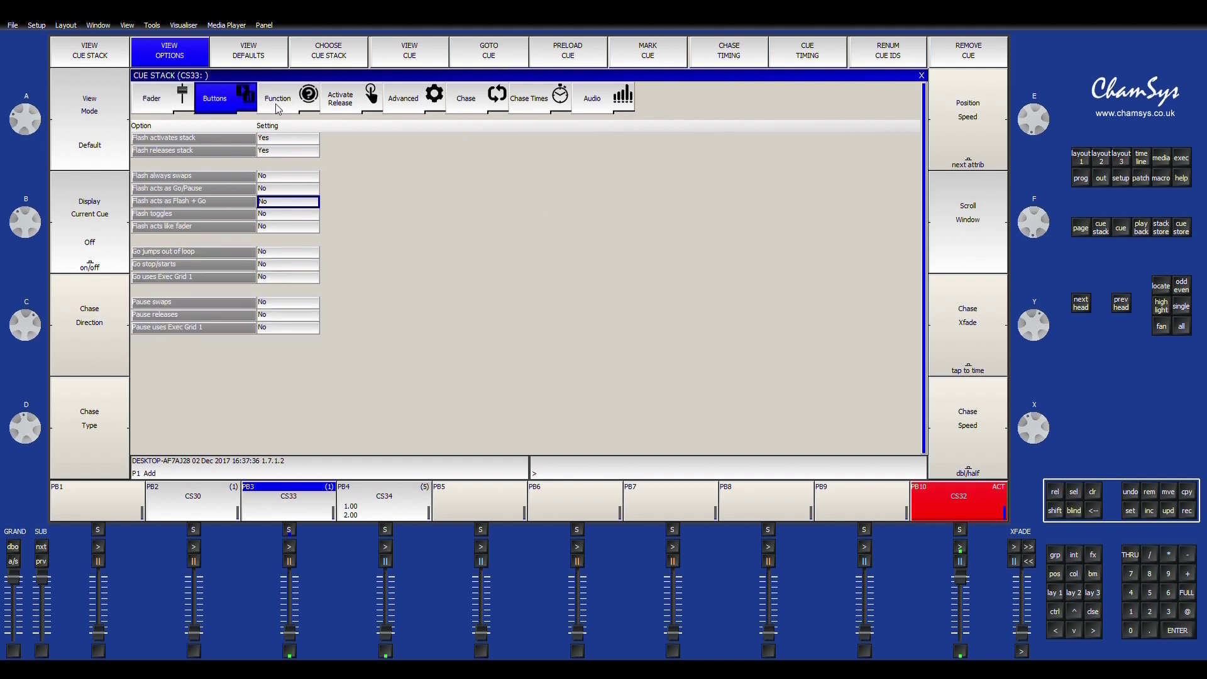
pyautogui.click(288, 104)
pyautogui.click(342, 101)
pyautogui.click(406, 101)
pyautogui.click(477, 99)
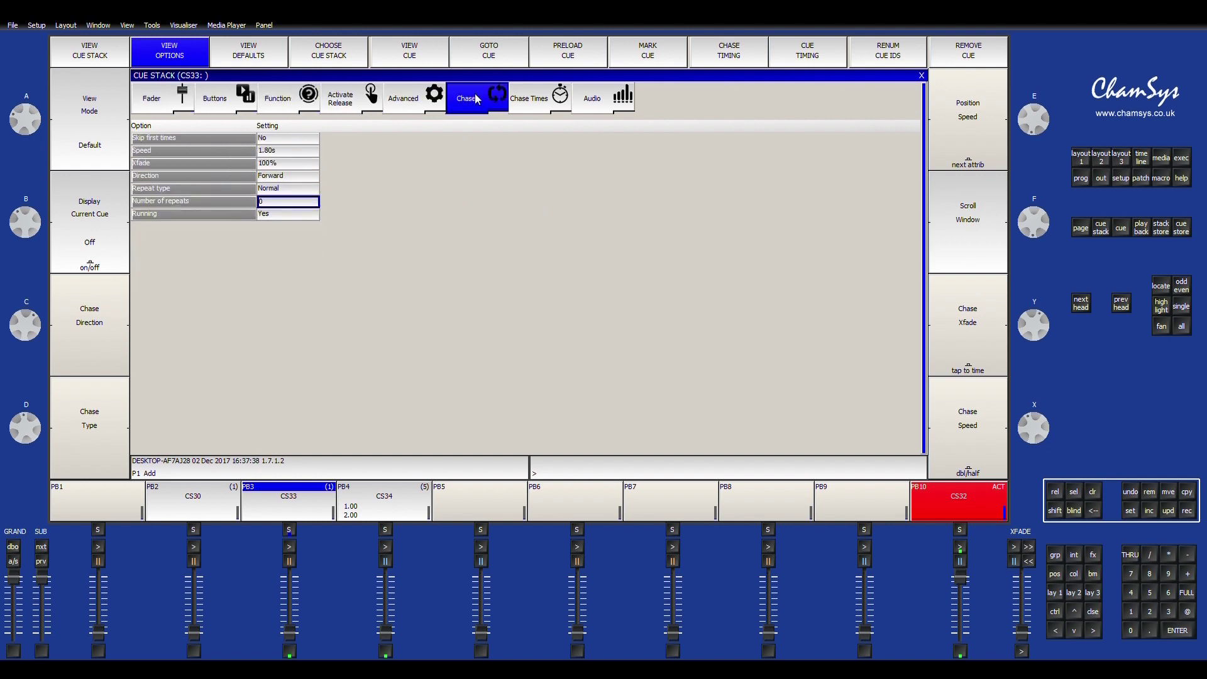
pyautogui.click(559, 108)
pyautogui.click(588, 105)
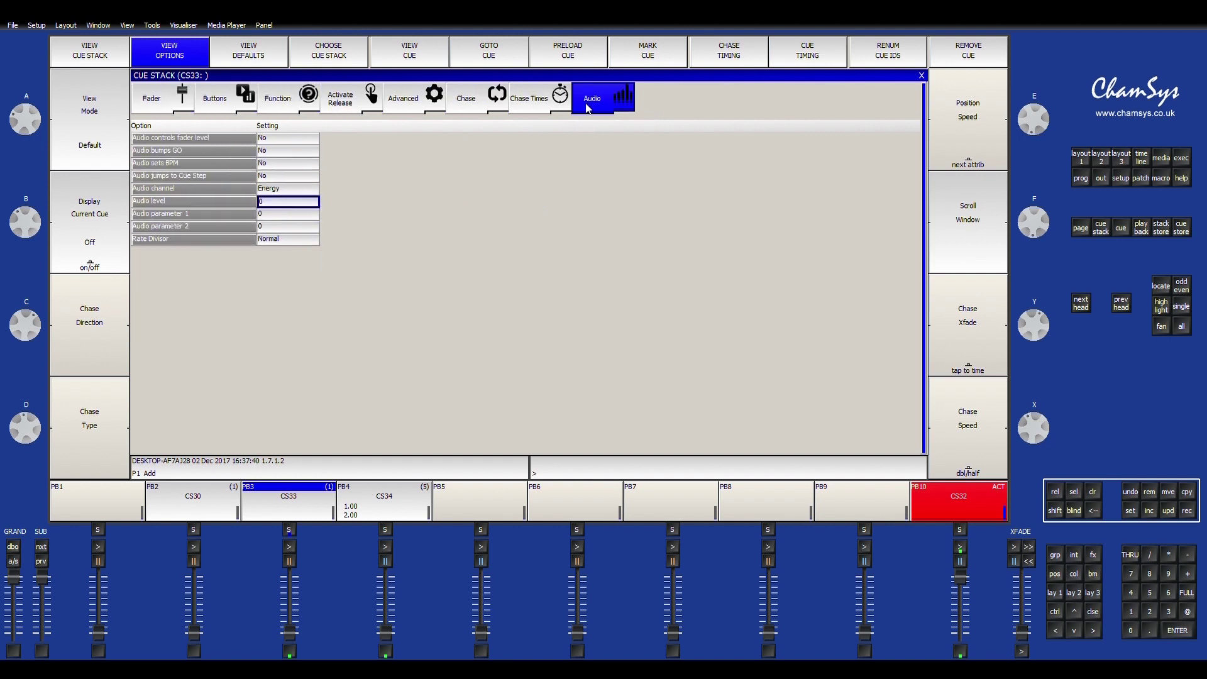